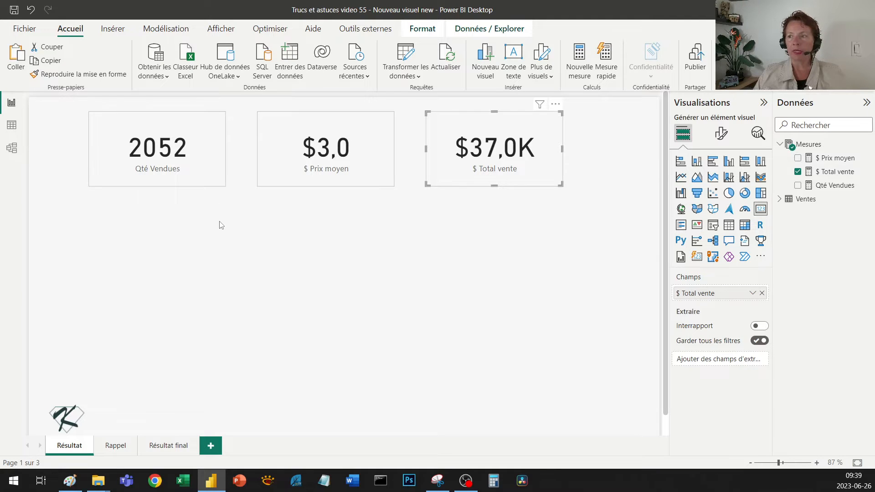
Add a multi-row card with Qté Vendues, $ Prix moyen and $ Total vente, resized wider and shorter below the existing cards
left_click(344, 234)
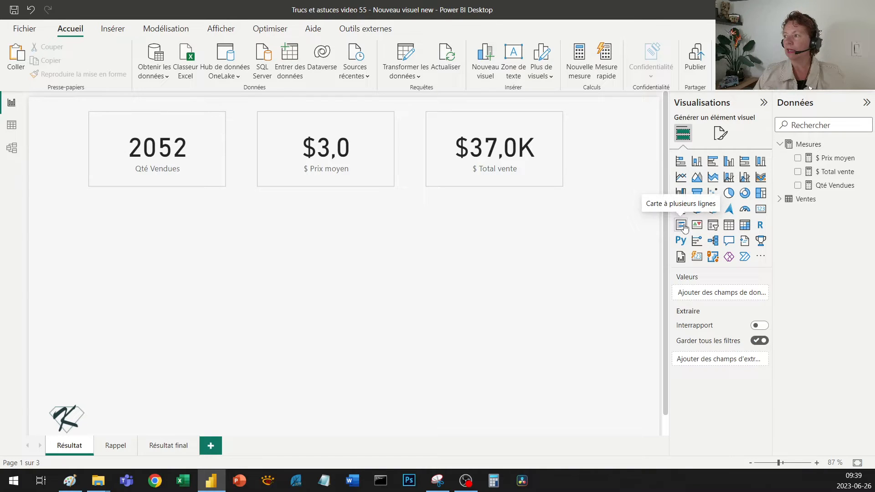
left_click(681, 225)
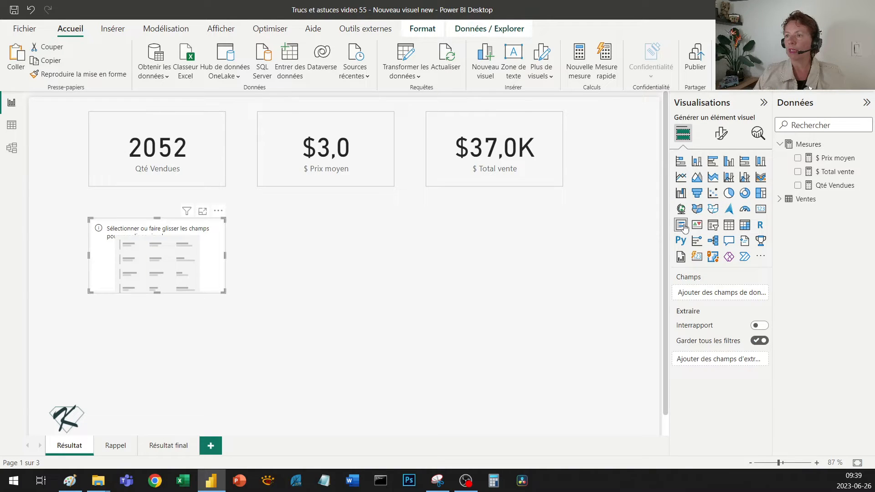
left_click(798, 185)
left_click(797, 158)
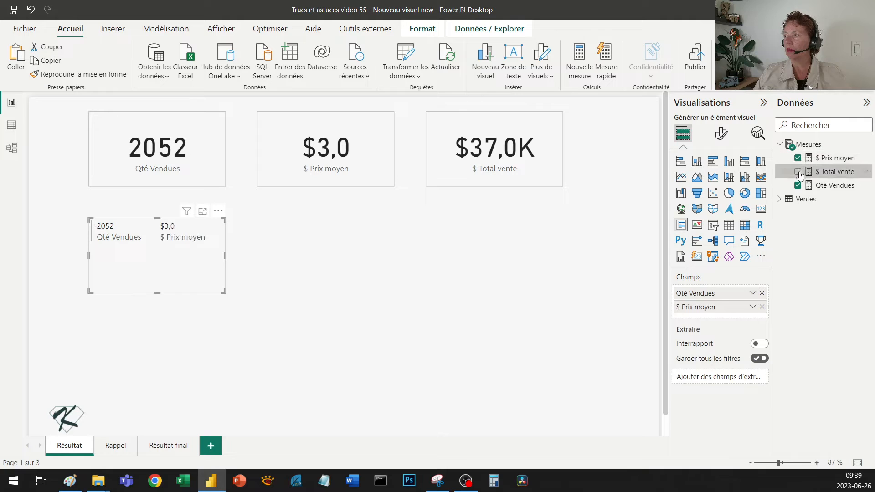
left_click(798, 172)
left_click_drag(225, 292, 356, 256)
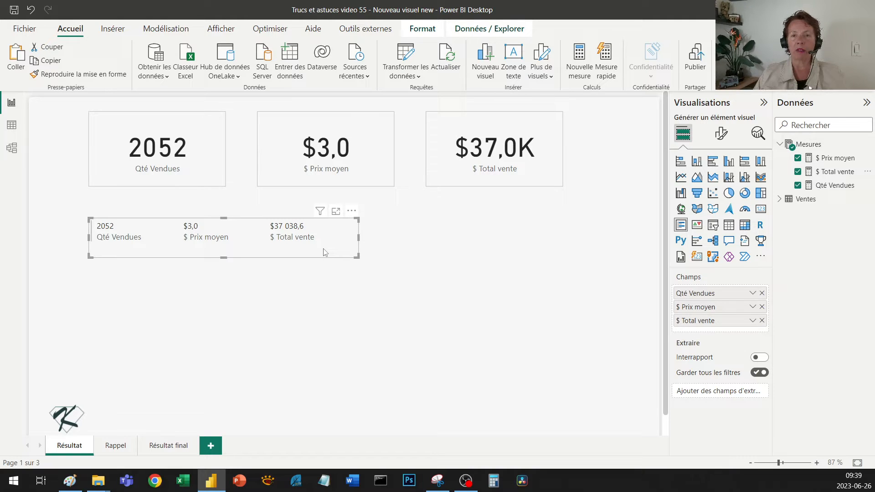
Move the multi-row card slightly closer to the existing cards, and delete it from the report page
left_click_drag(325, 252, 335, 231)
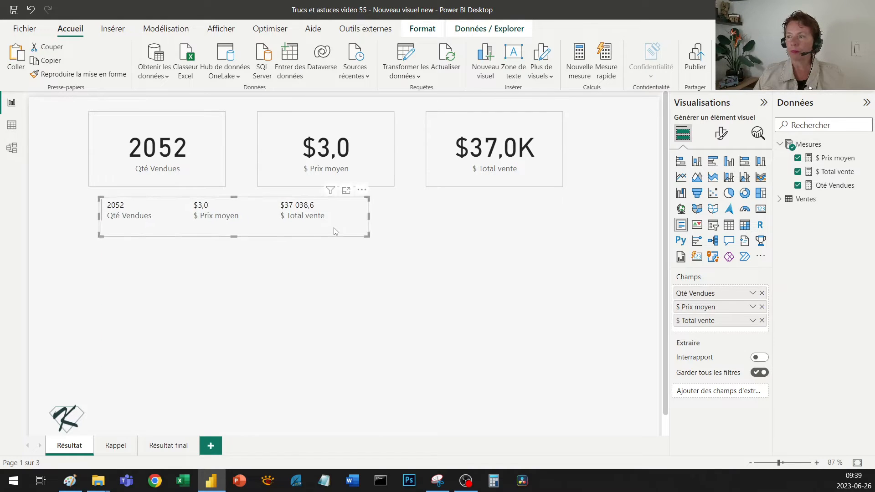
key("Delete")
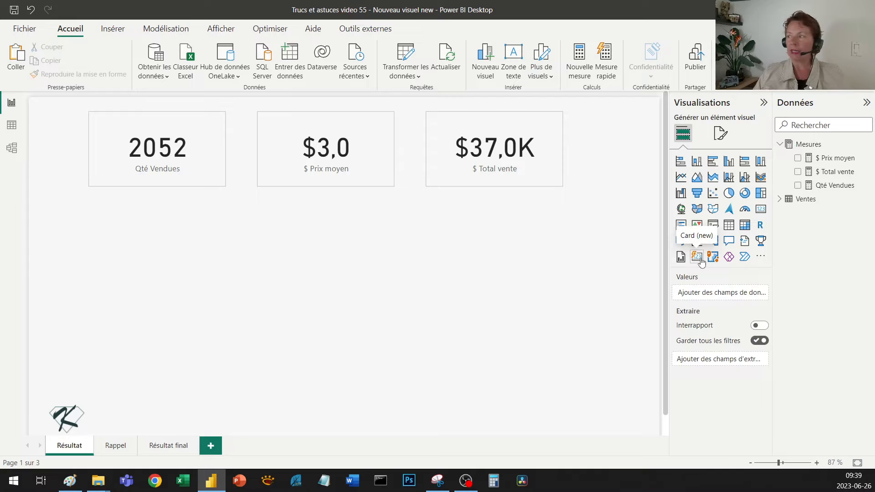
Add a Card (new) visual spanning the width of the three existing cards, showing Qté Vendues, $ Prix moyen and $ Total vente
left_click(698, 257)
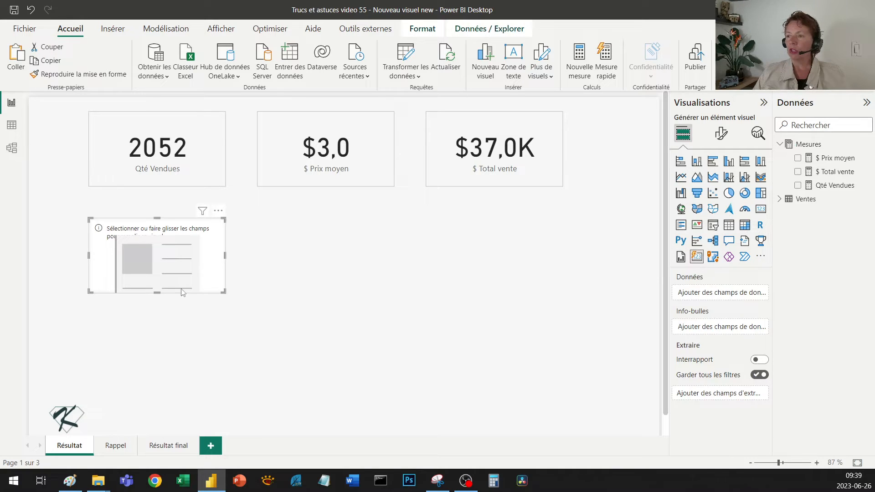
left_click_drag(224, 292, 568, 304)
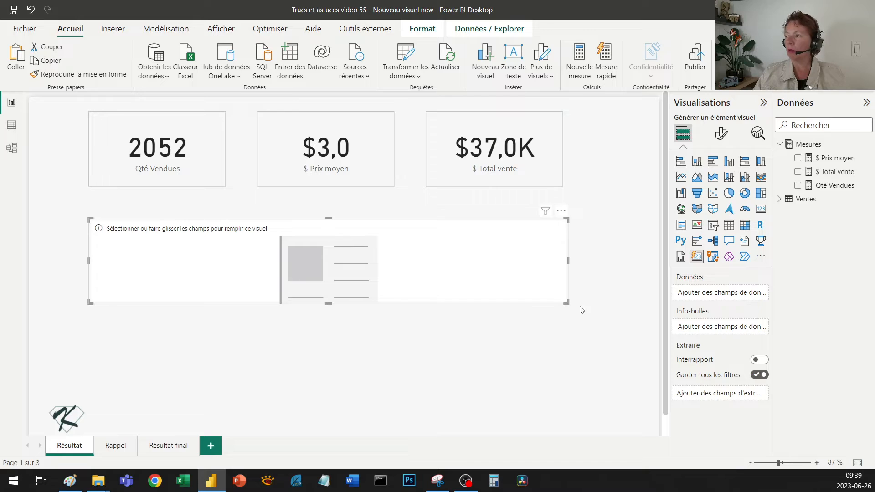
left_click(797, 185)
left_click(798, 157)
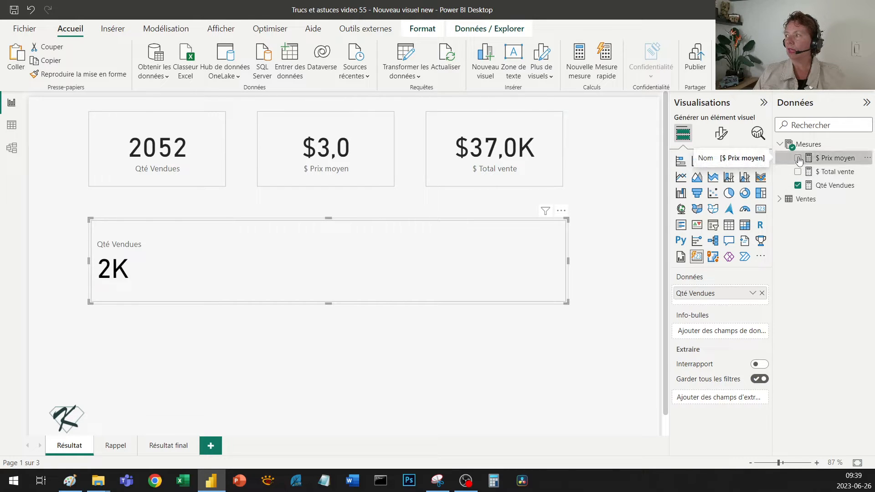
left_click(797, 172)
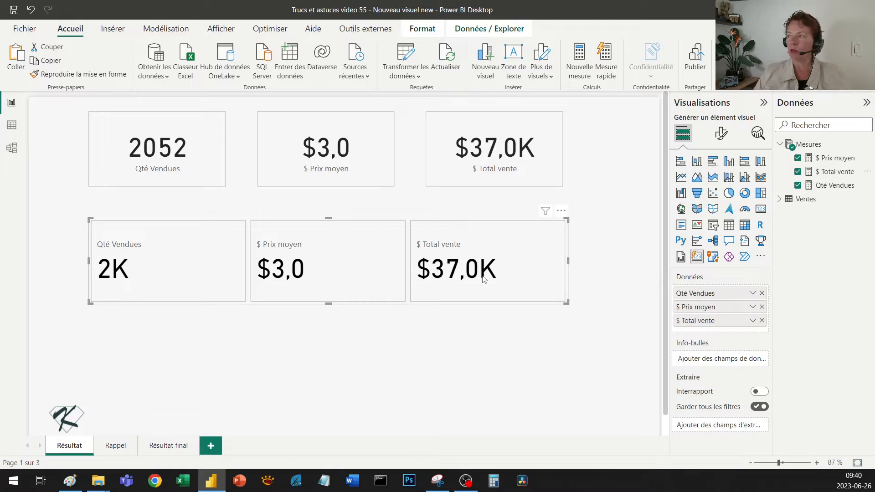
Change the shape of the new card visual's cards to Rectangle à coins arrondis
left_click(722, 135)
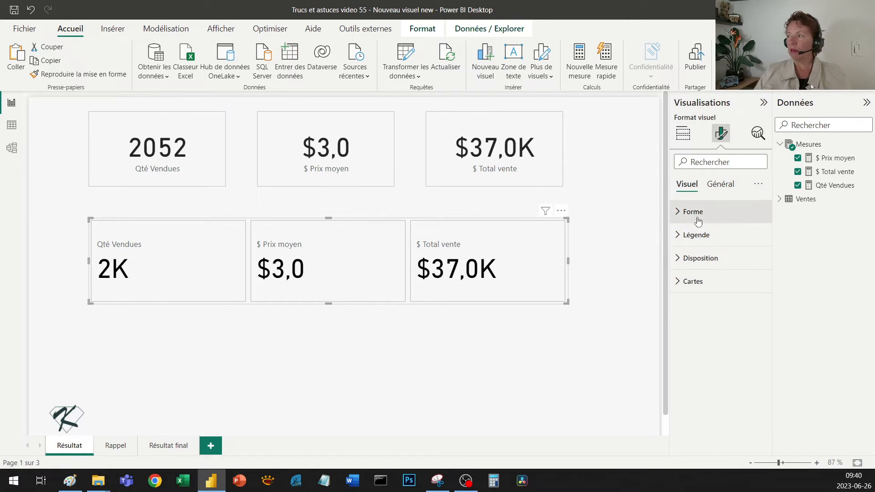
left_click(707, 215)
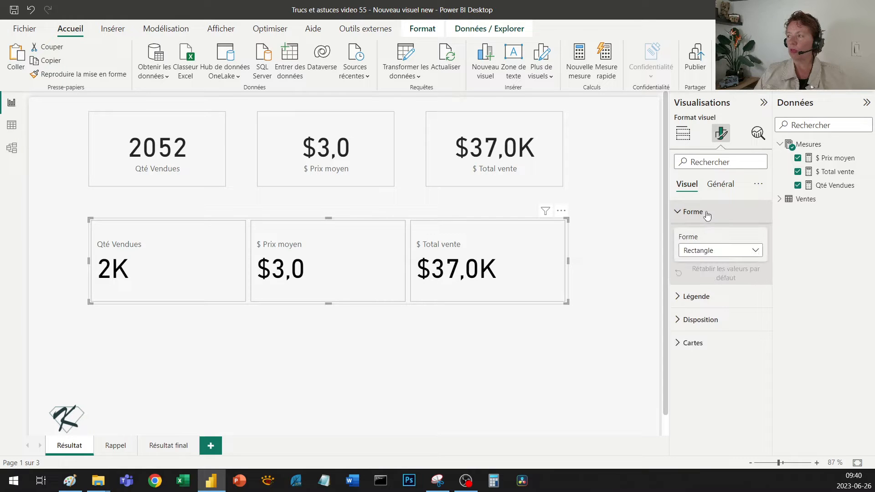
left_click(710, 251)
left_click(709, 278)
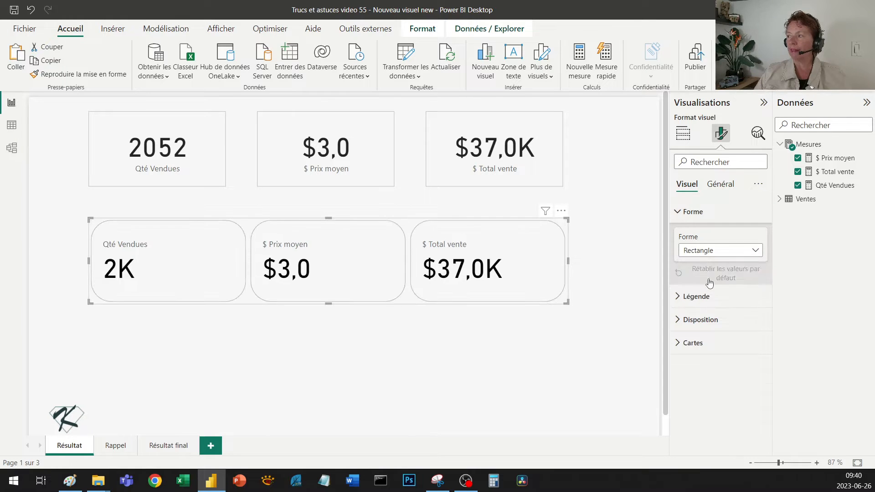
Give the cards the Onglet tronqué, les deux en haut shape, trying a lower cut size of 15 before resetting it to 0
left_click(714, 250)
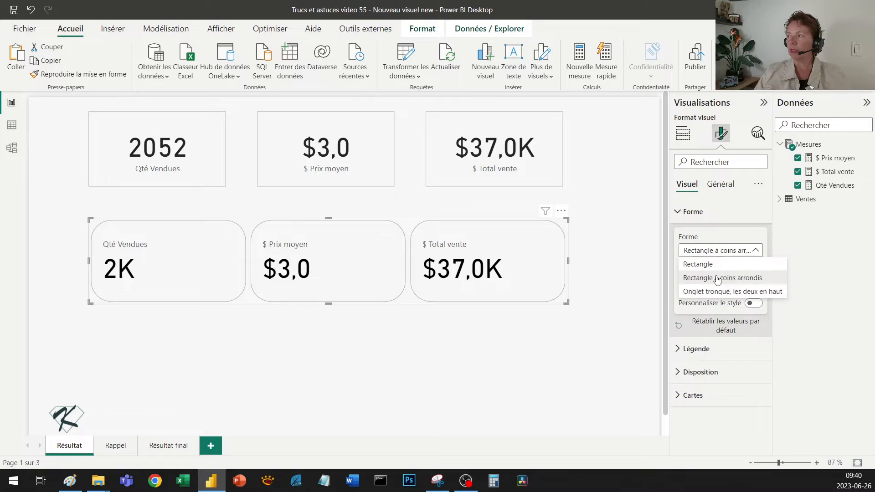
left_click(713, 290)
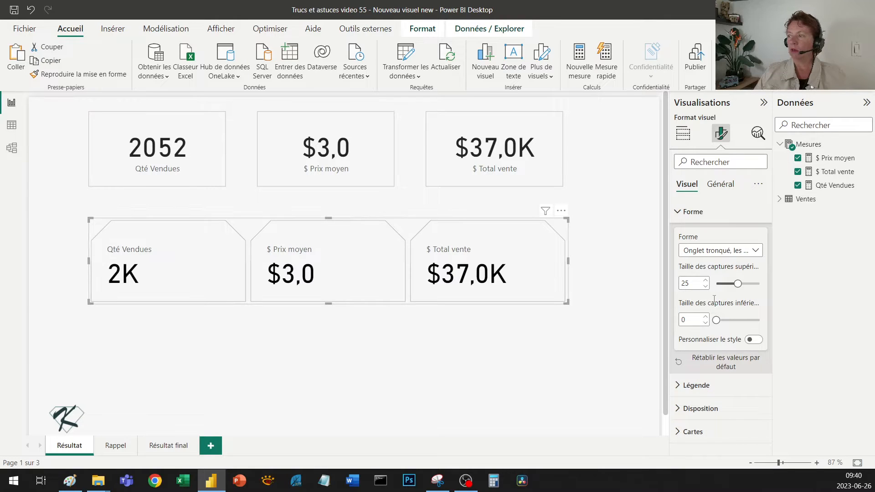
left_click(730, 321)
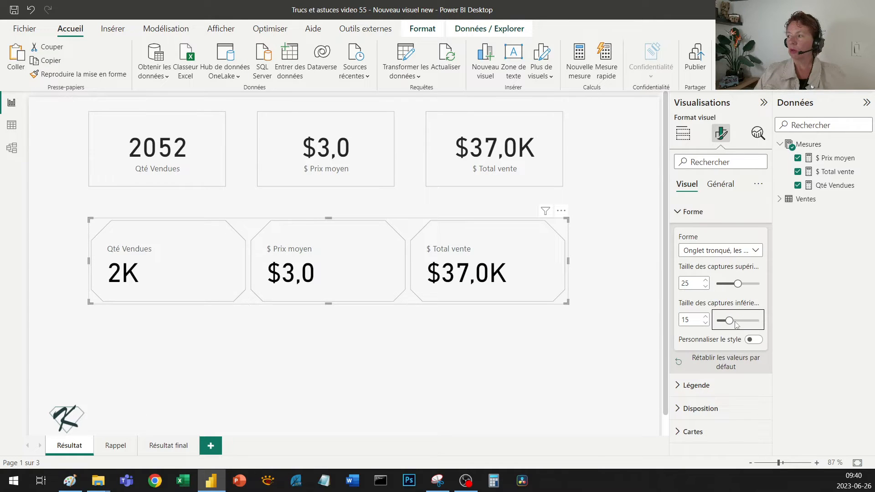
left_click_drag(731, 321, 717, 321)
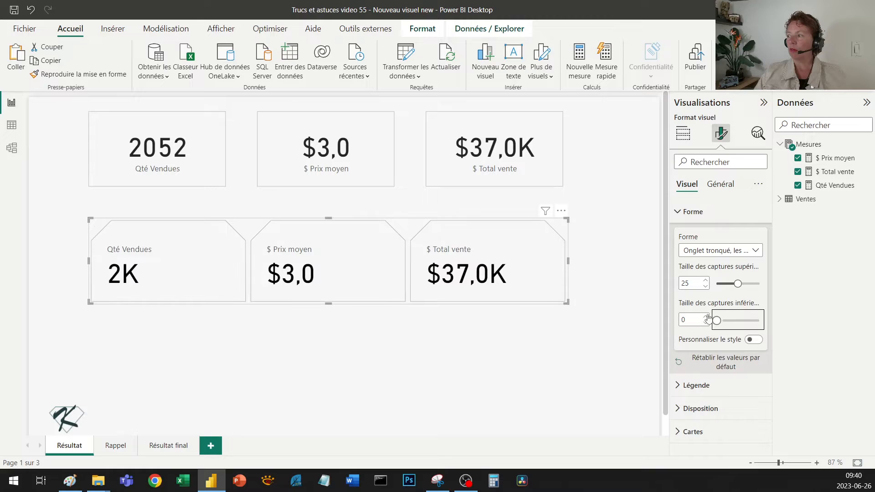
Return the new card visual's shape to Rectangle and close the shape settings
left_click(730, 250)
left_click(714, 266)
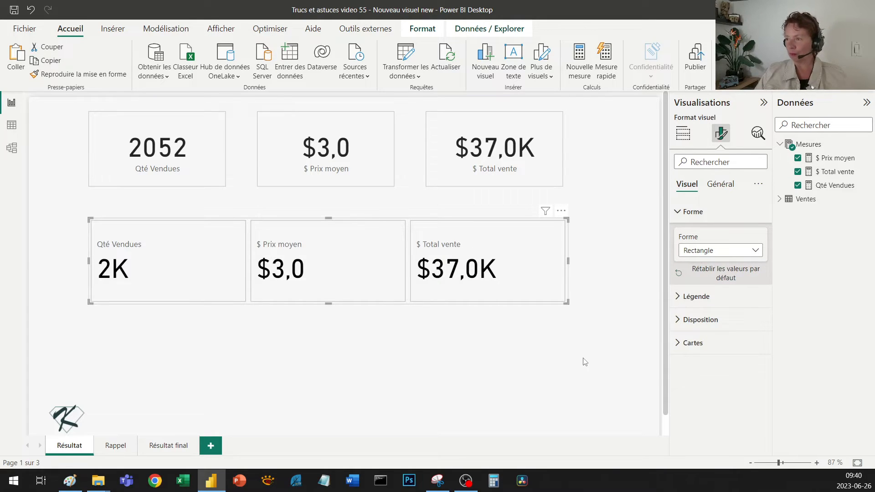
left_click(695, 211)
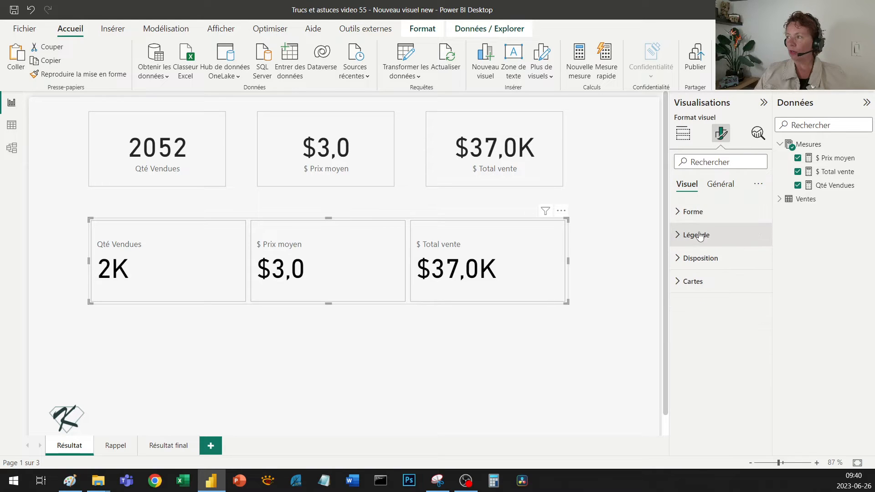
Try top and bottom vertical alignment in the card layout, ending on middle alignment
left_click(700, 258)
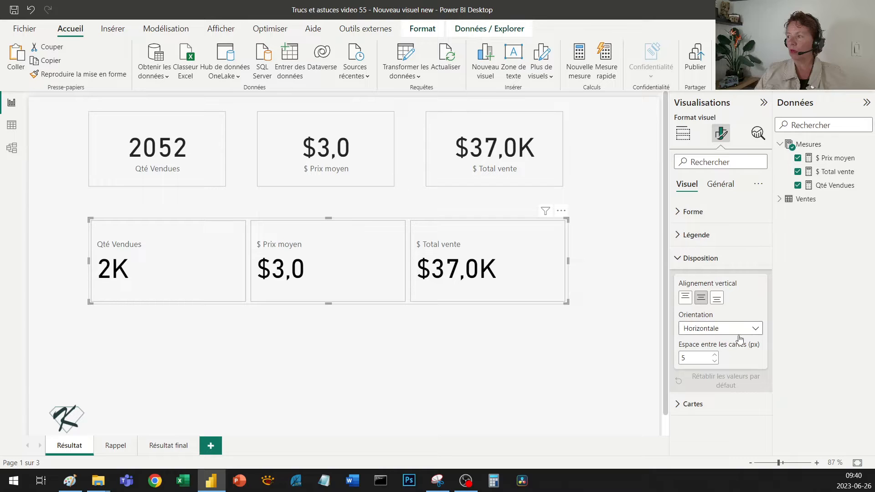
left_click(685, 298)
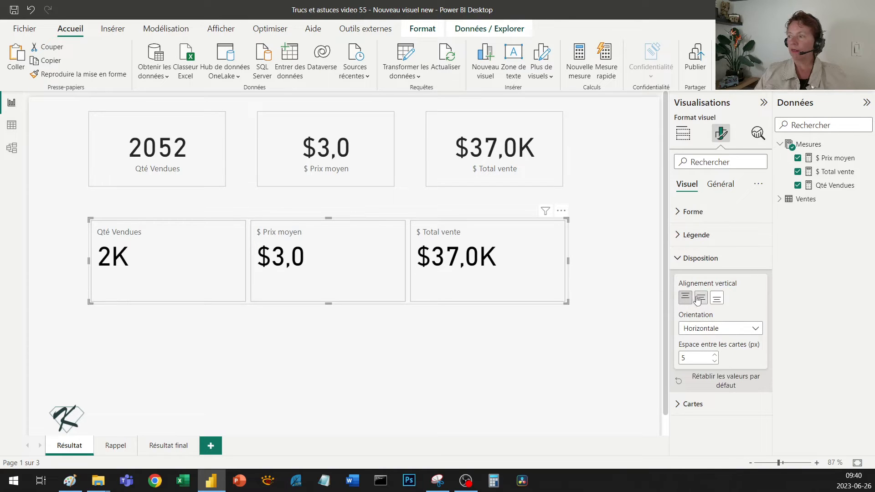
left_click(701, 299)
left_click(717, 298)
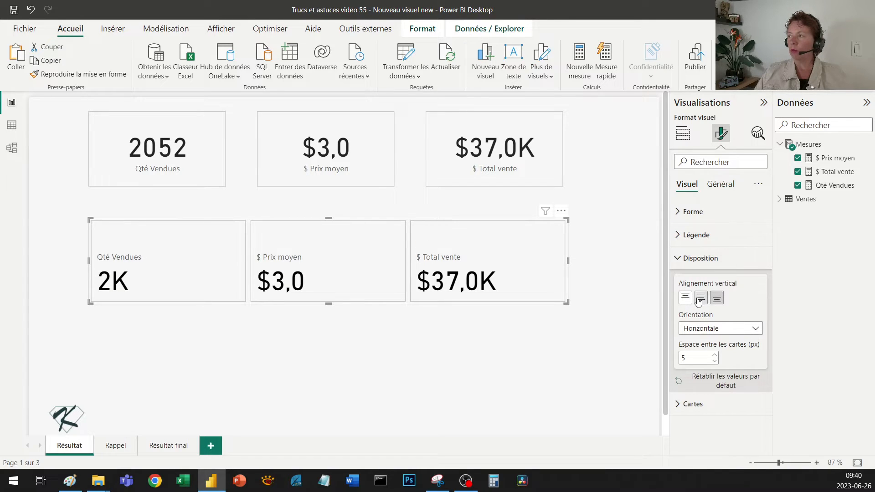
left_click(701, 299)
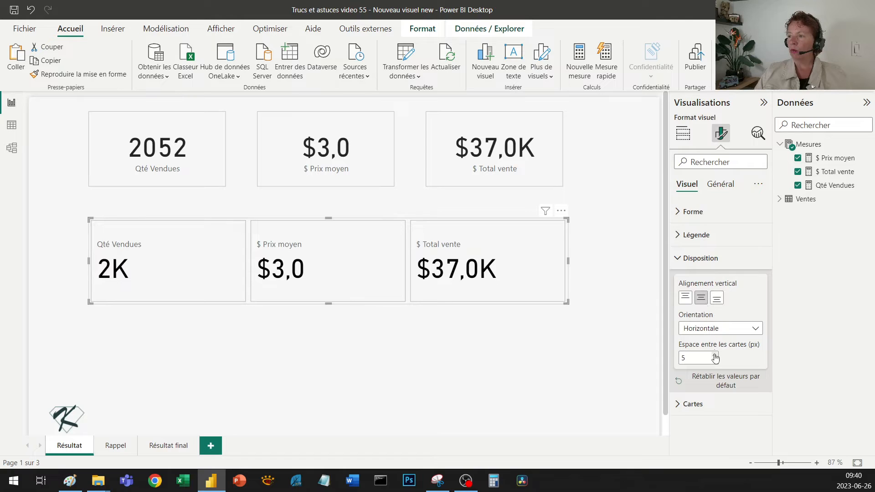
Set the space between the cards to 11 px
left_click(714, 356)
left_click(715, 355)
left_click(715, 356)
left_click(714, 355)
left_click(715, 356)
left_click(715, 356)
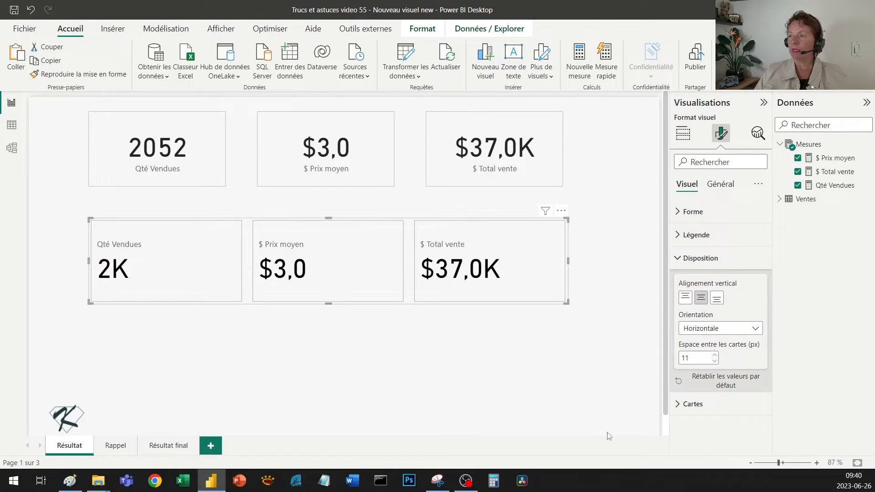
Switch the card orientation to Verticale and make the visual slightly taller
left_click(718, 330)
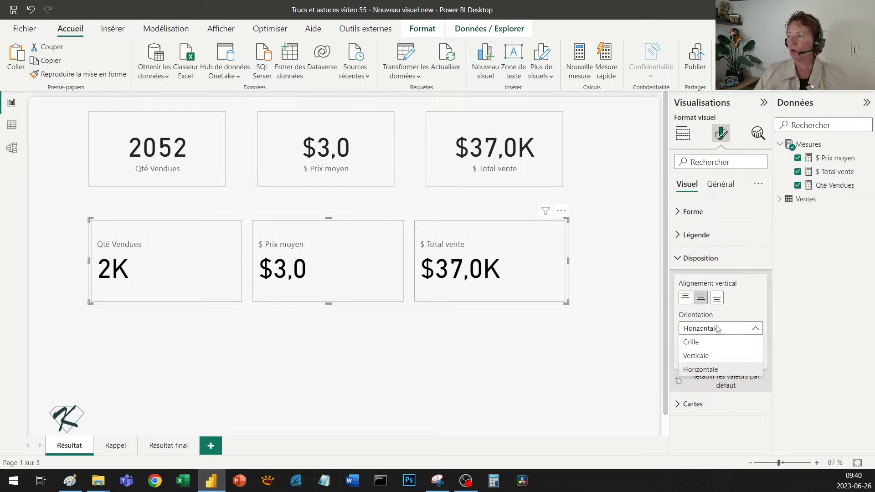
left_click(715, 358)
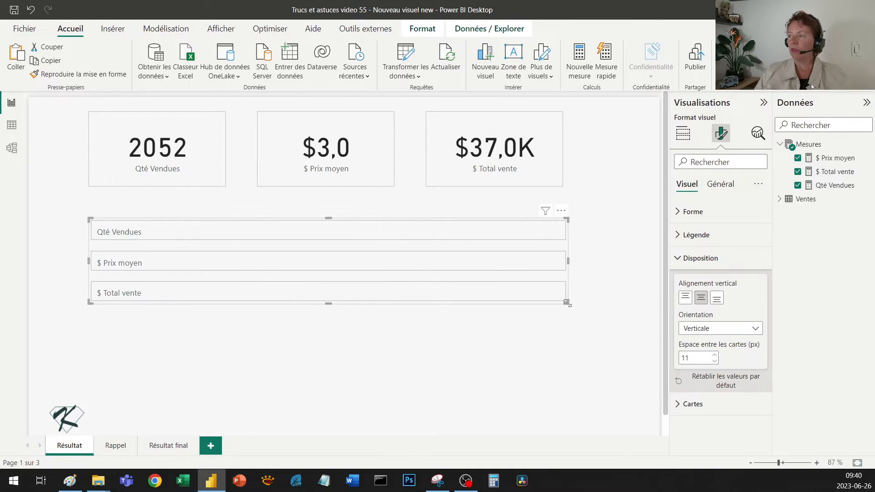
mouse_move(567, 303)
left_mouse_down()
mouse_move(312, 433)
mouse_move(229, 425)
mouse_move(527, 371)
mouse_move(566, 314)
left_mouse_up()
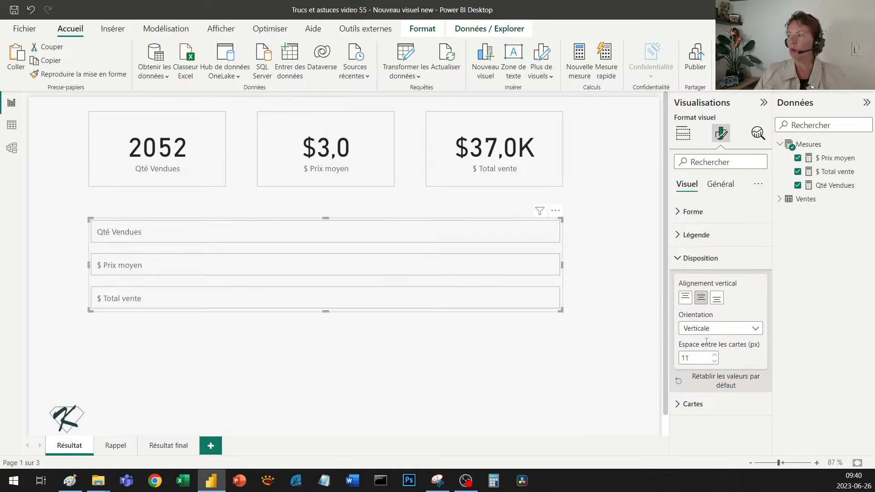
Arrange the cards as a Grille with 2 rows and 2 columns, resizing the visual narrower and taller to fit
left_click(721, 328)
left_click(686, 353)
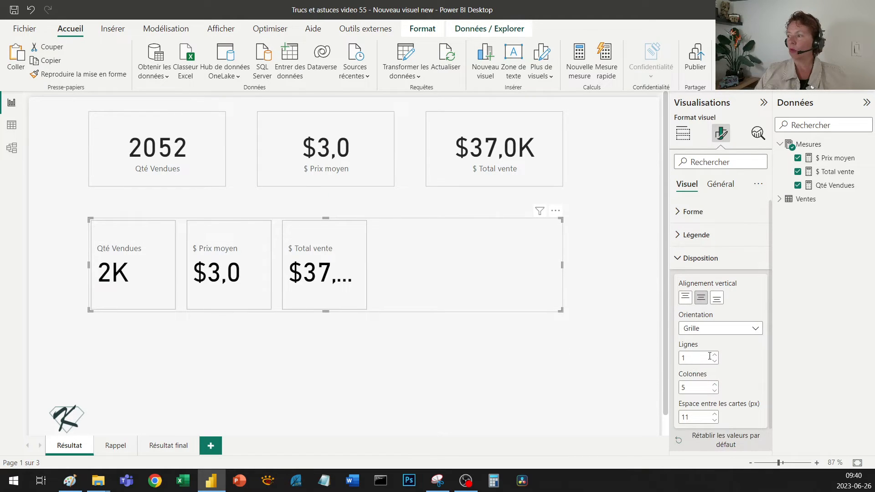
left_click(715, 355)
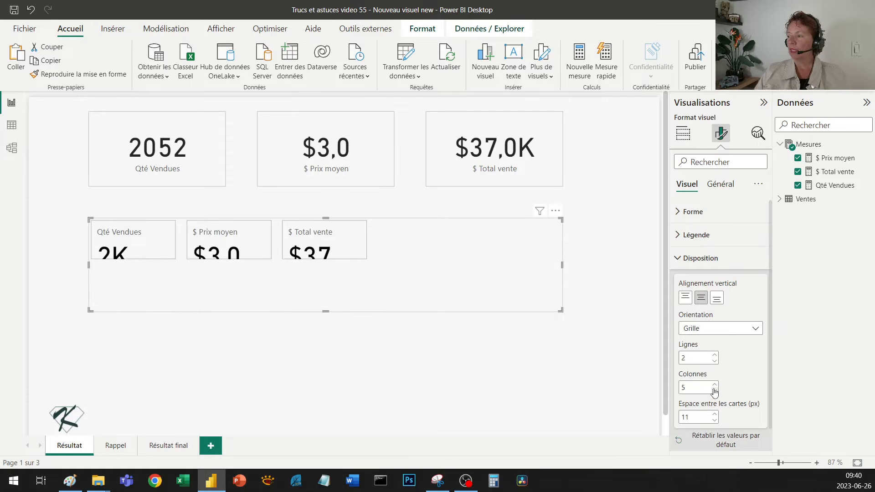
left_click(714, 391)
left_click(714, 390)
left_click(714, 391)
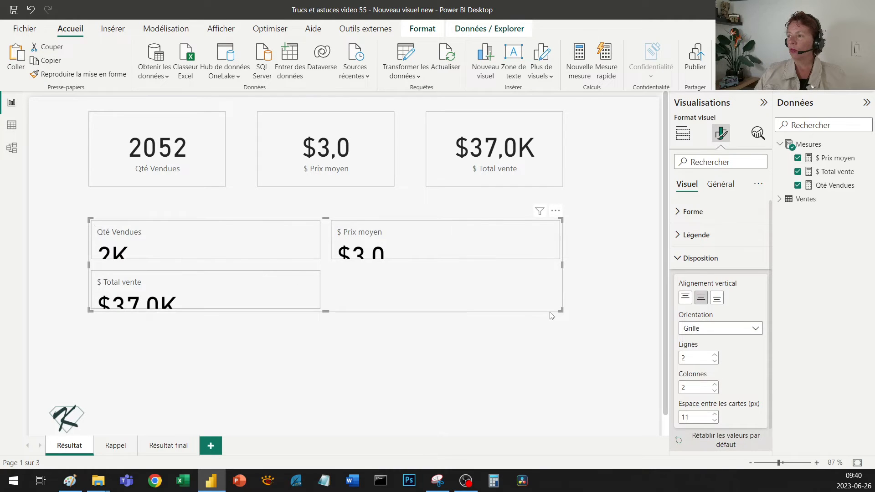
left_click_drag(561, 310, 316, 391)
Set the card orientation to Horizontale and resize the visual to span the width of the three existing cards
left_click(719, 330)
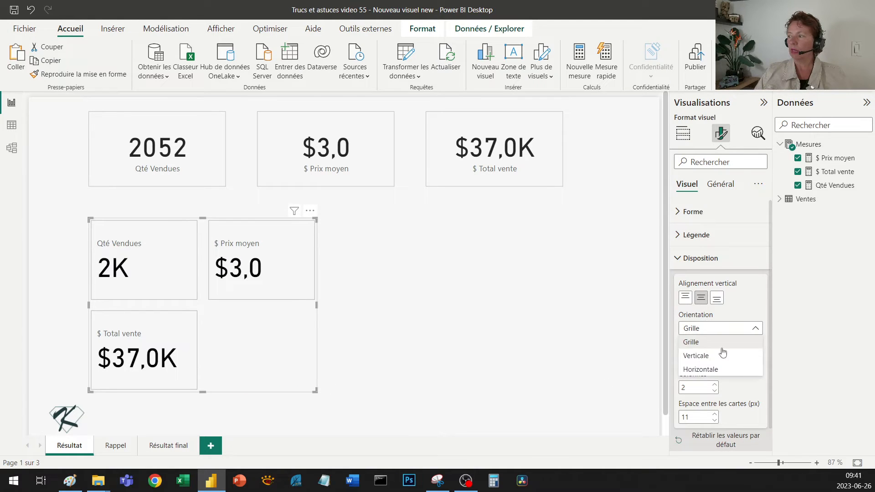
left_click(700, 370)
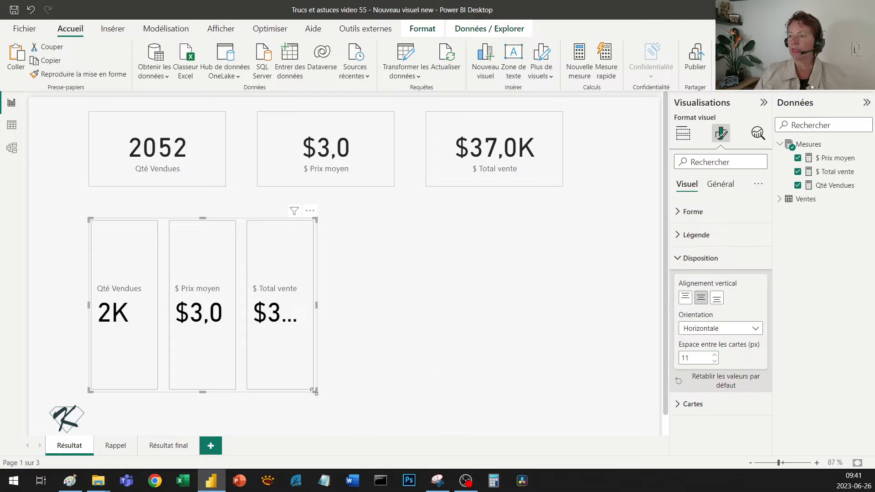
left_click_drag(315, 391, 567, 304)
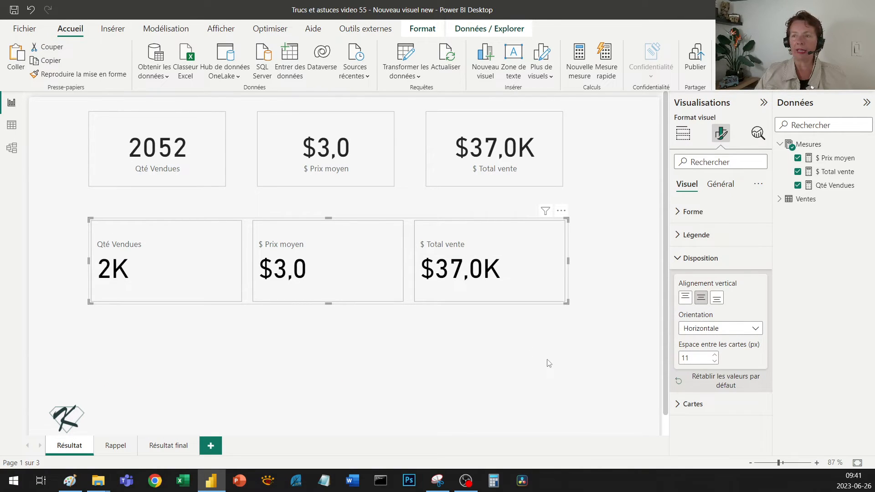
Fill all cards of the visual with the light grey #cccccc
left_click(690, 258)
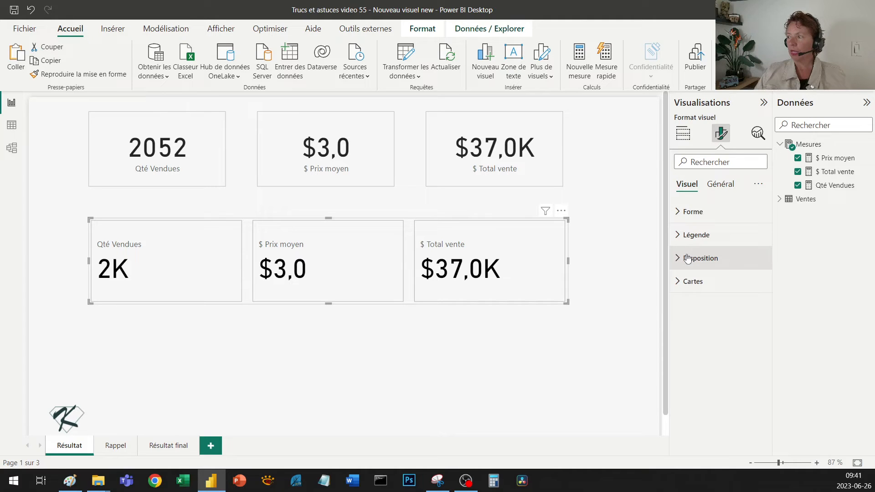
left_click(694, 281)
scroll(719, 320, "down", 1)
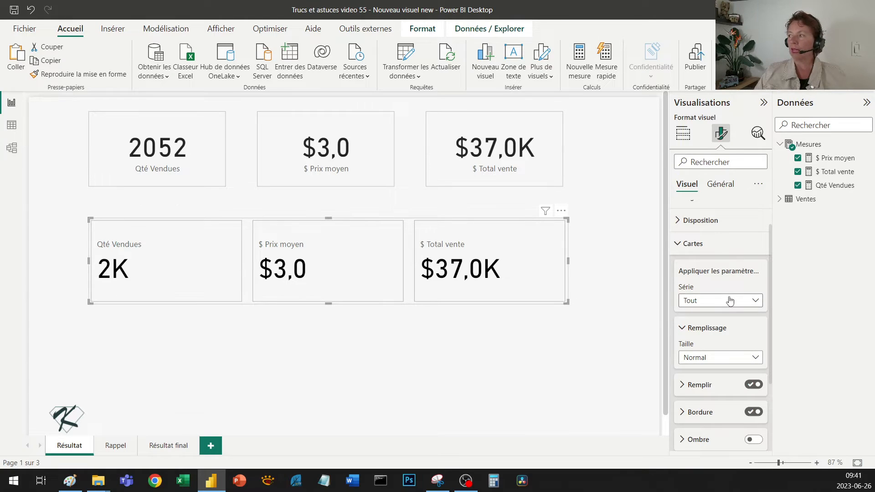
scroll(733, 319, "down", 1)
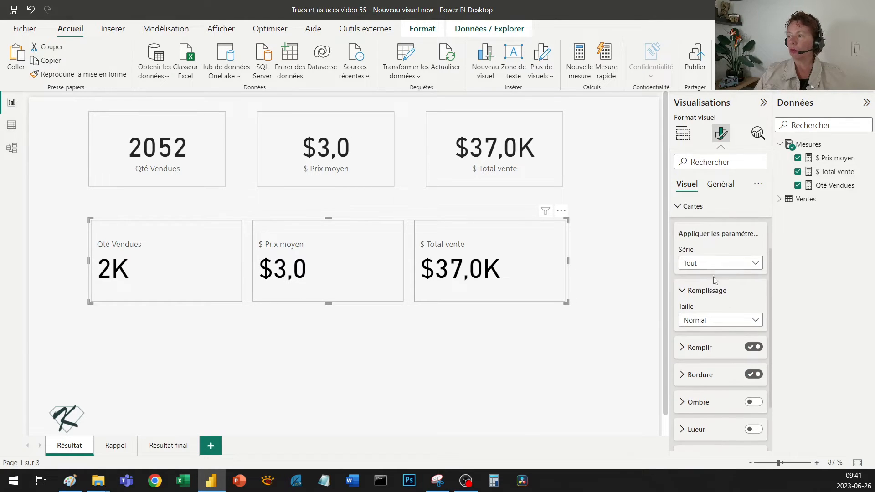
left_click(722, 324)
left_click(722, 322)
left_click(700, 347)
scroll(720, 347, "down", 1)
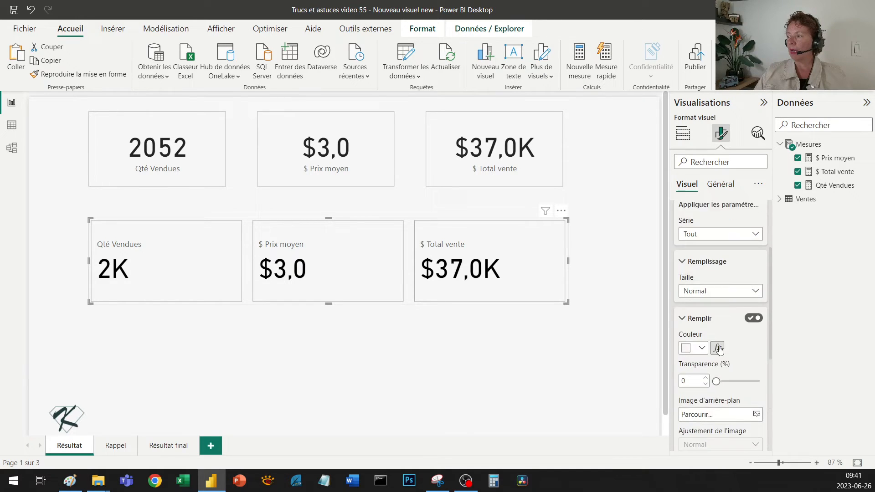
left_click(693, 339)
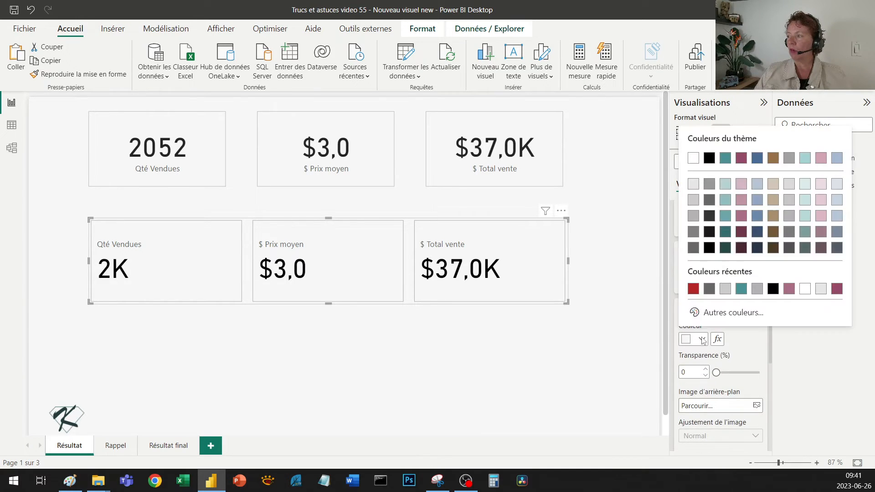
left_click(725, 289)
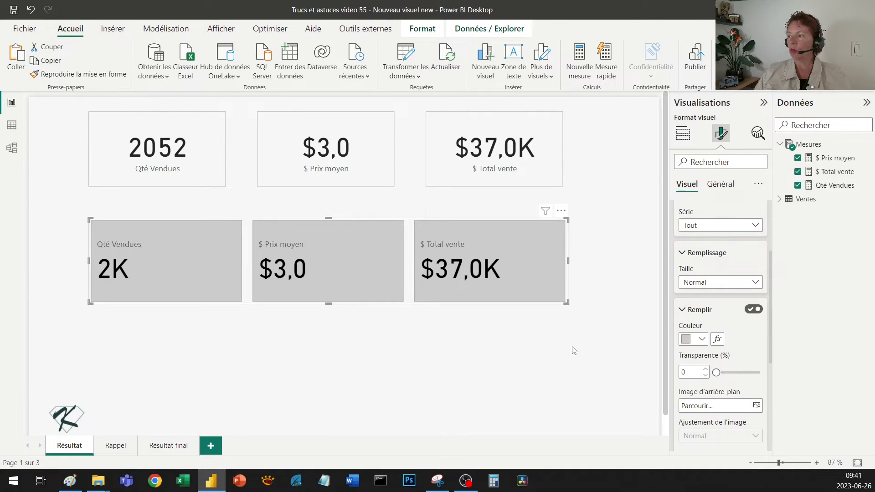
Fill only the Qté Vendues card, trying dark grey and settling on the lightest grey shade of the theme colours
left_click(719, 283)
left_click(719, 283)
left_click(720, 225)
left_click(711, 252)
scroll(753, 349, "down", 3)
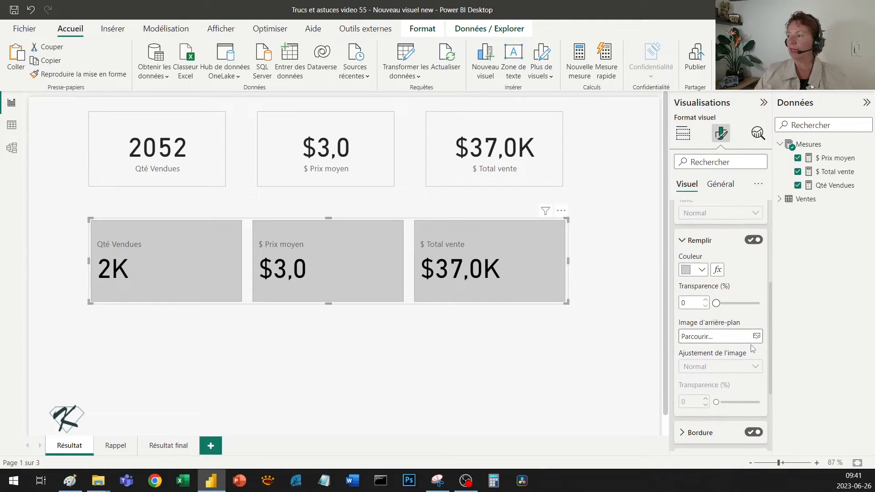
left_click(702, 264)
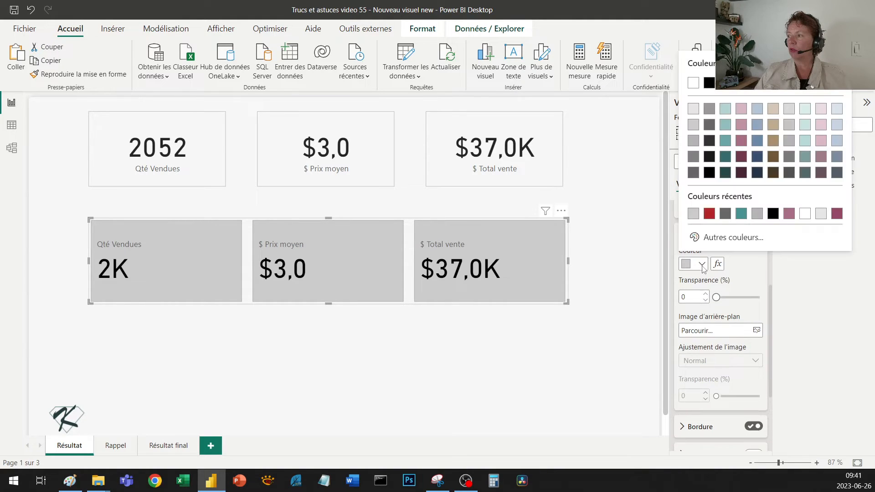
left_click(725, 213)
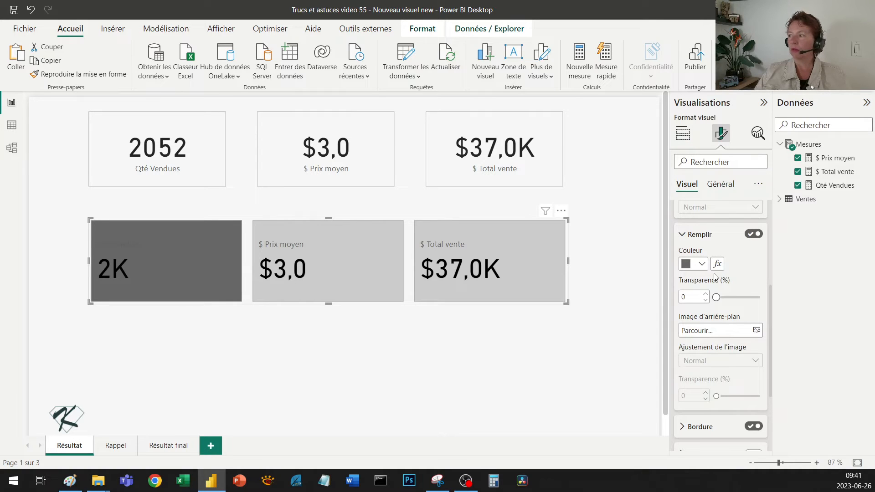
left_click(702, 264)
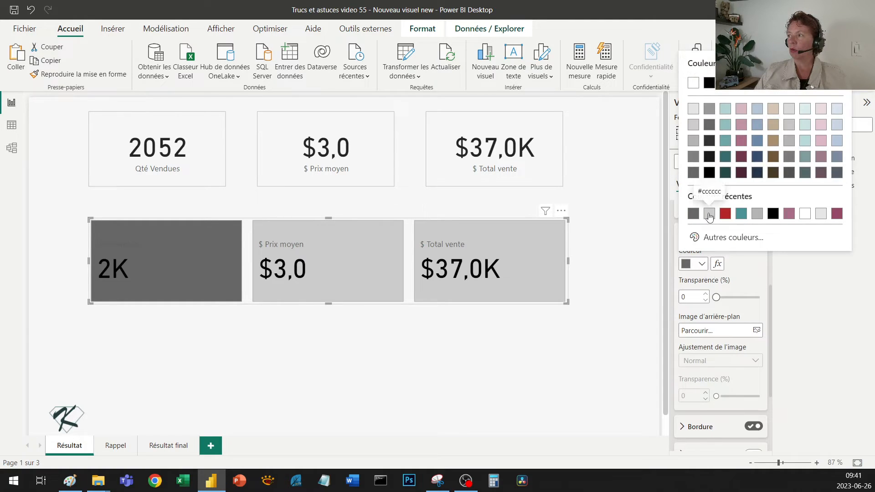
left_click(692, 110)
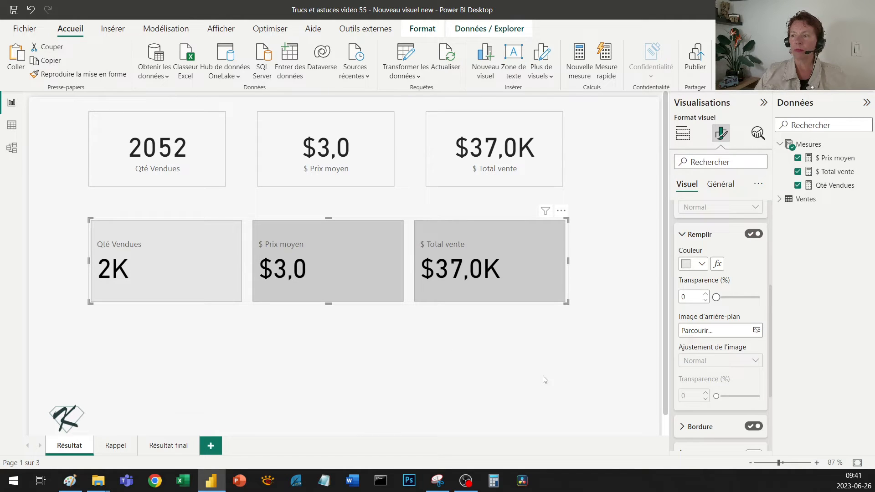
Check the border options and turn on the shadow (Ombre) for the cards
scroll(755, 334, "down", 2)
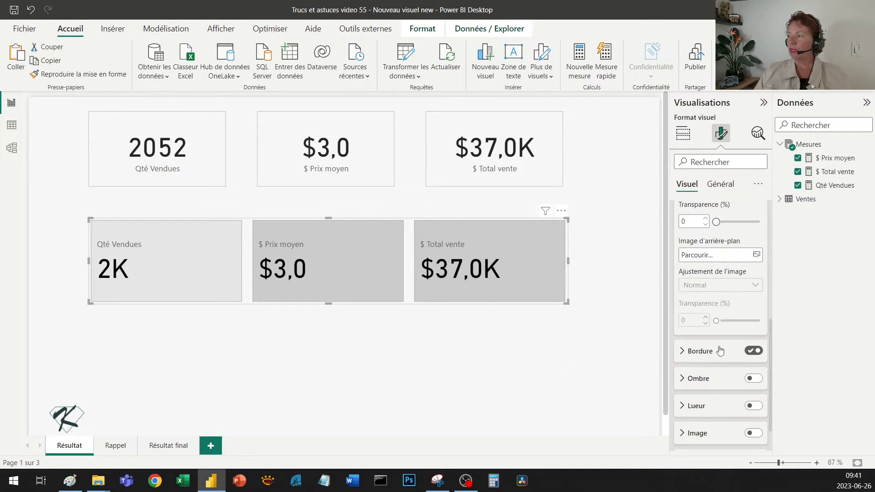
scroll(720, 351, "down", 1)
left_click(714, 315)
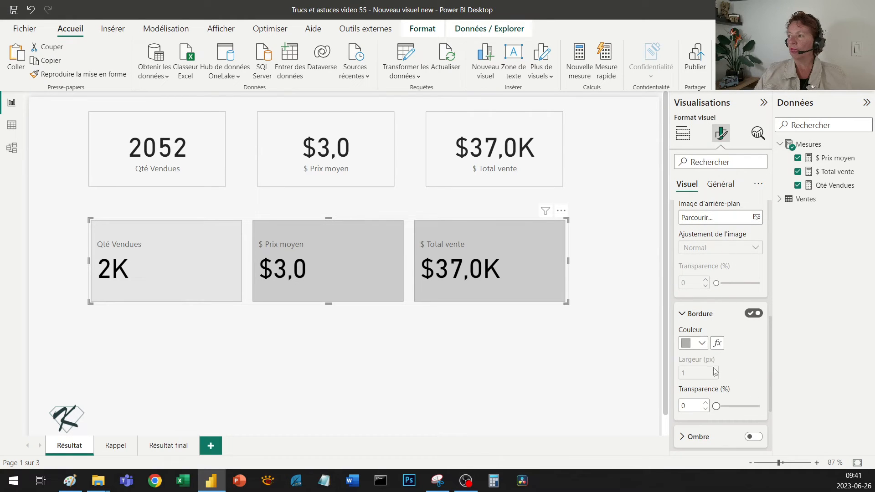
left_click(713, 315)
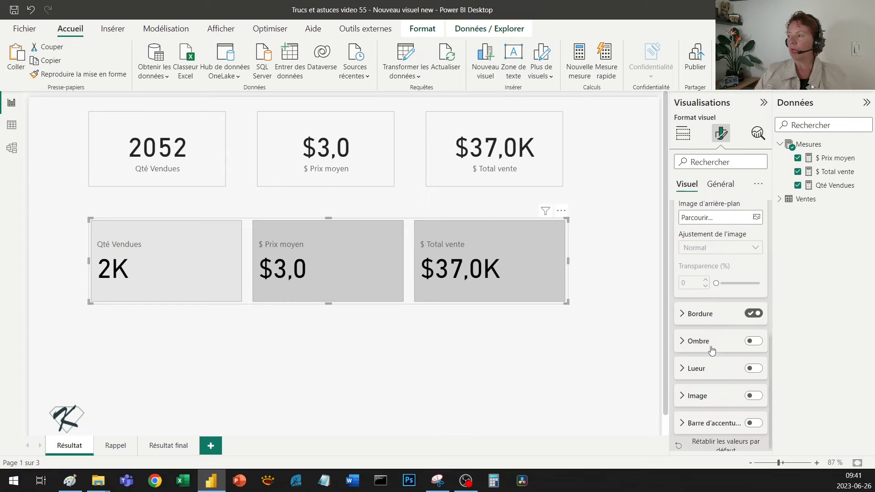
left_click(752, 341)
left_click(717, 346)
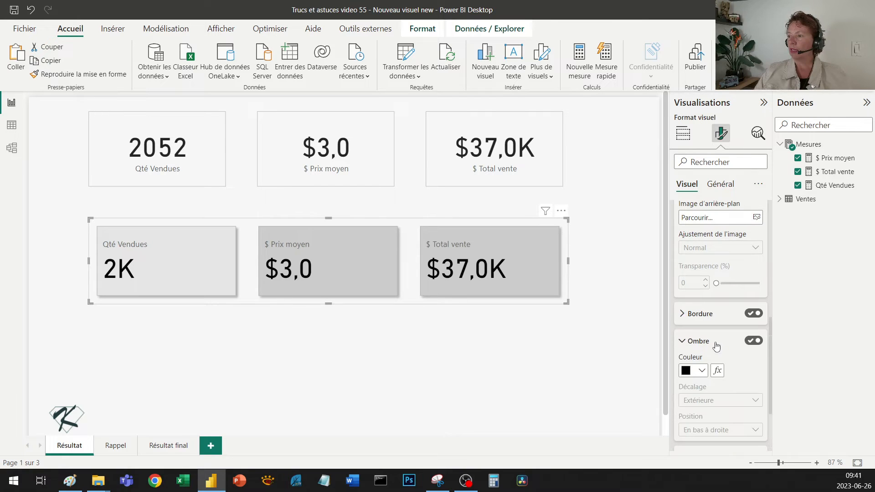
left_click(717, 346)
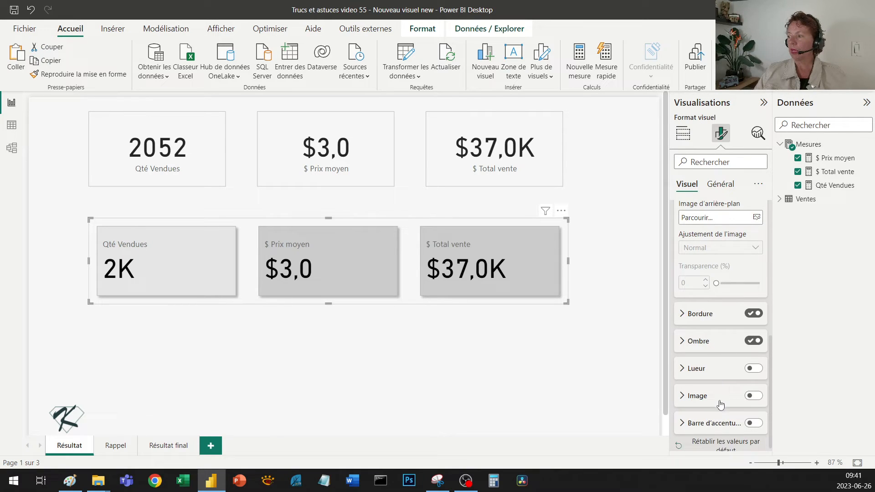
Try the accent bar on the cards, turn it off again and close the card settings
left_click(756, 425)
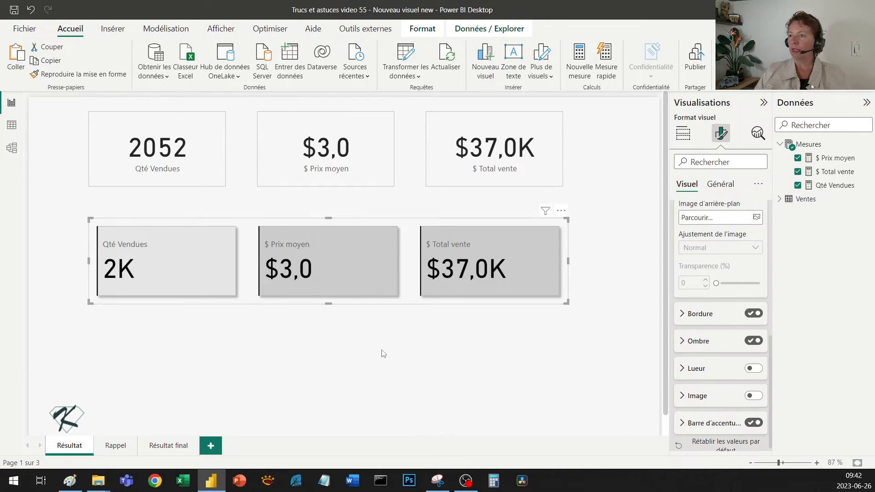
left_click(753, 423)
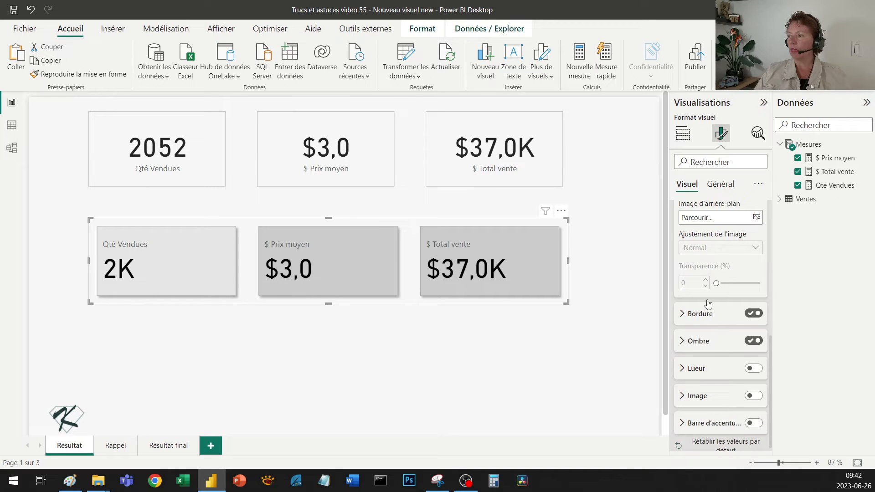
scroll(708, 304, "up", 5)
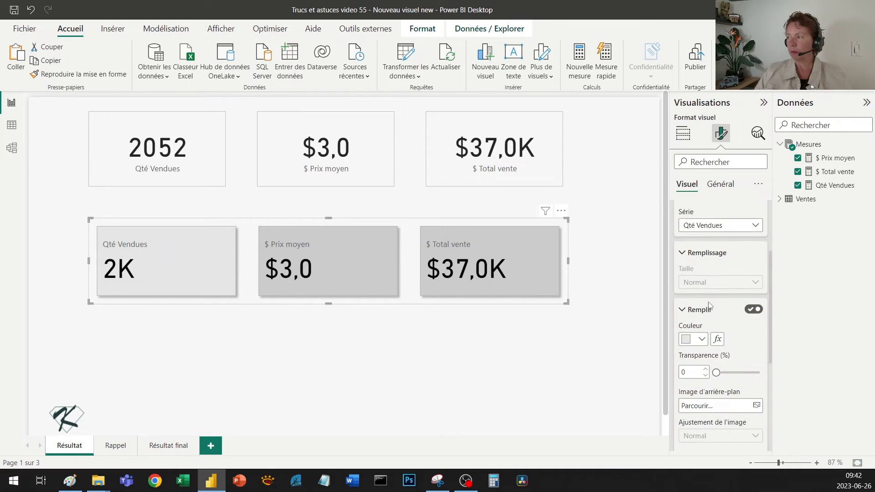
left_click(709, 310)
scroll(711, 292, "up", 3)
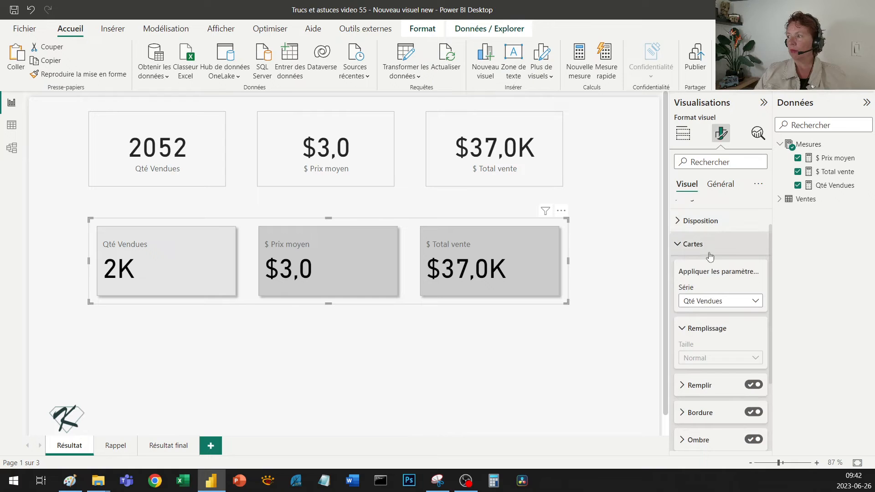
left_click(706, 252)
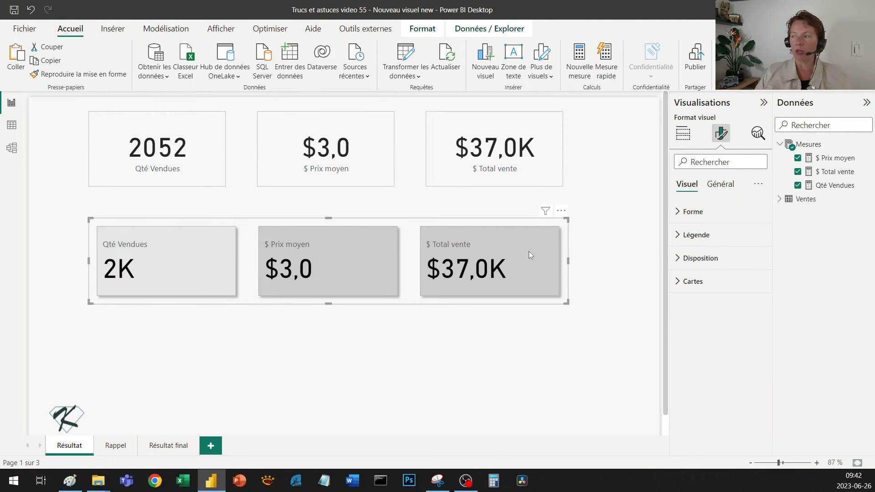
Set the colour of the Qté Vendues value to red in its legend settings
left_click(740, 234)
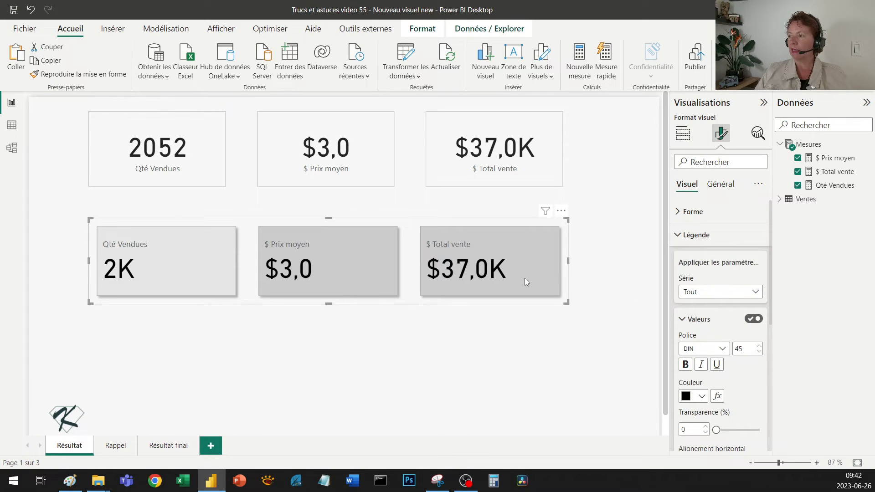
scroll(700, 256, "down", 1)
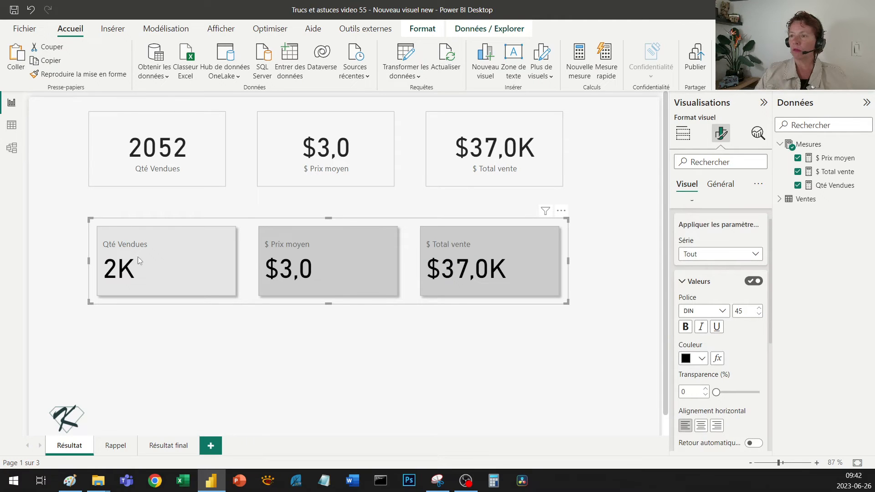
left_click(708, 256)
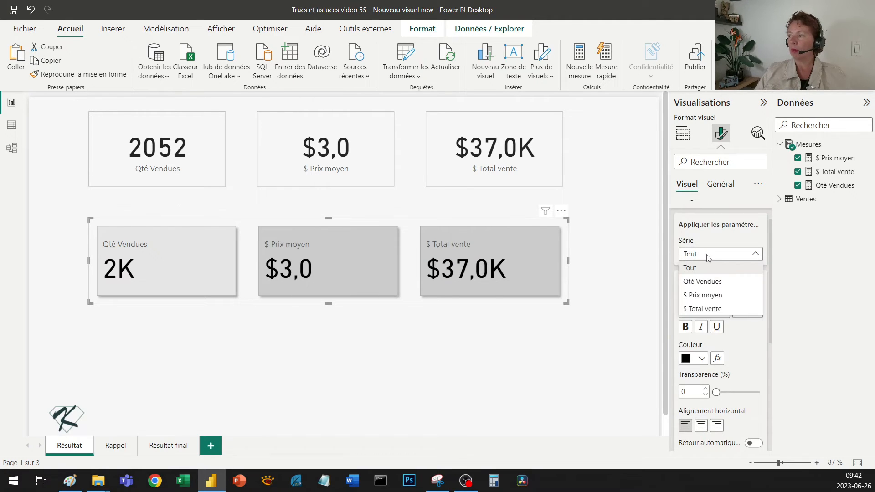
left_click(720, 282)
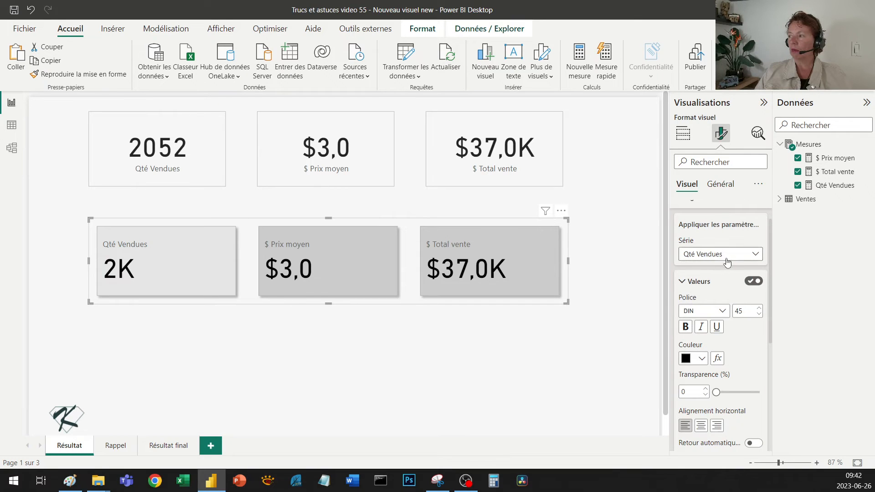
left_click(703, 360)
left_click(738, 307)
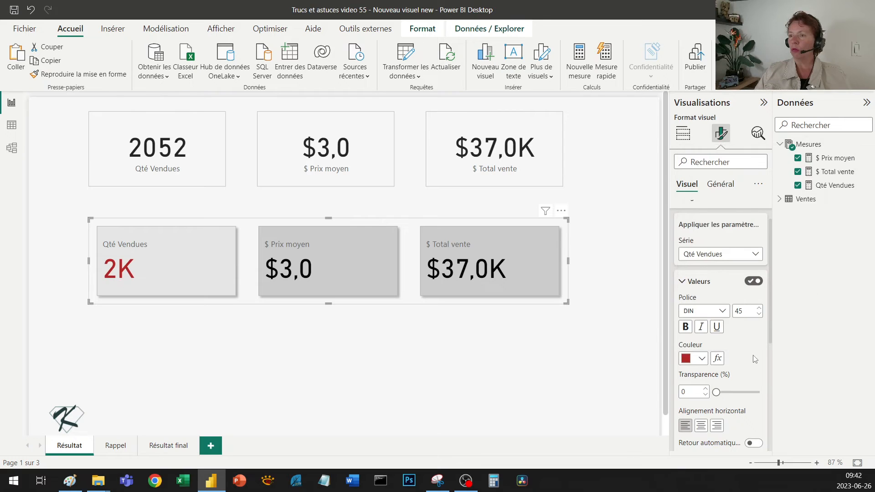
Apply the legend settings to all series (Tout) and align their values horizontally to the right
scroll(717, 294, "down", 3)
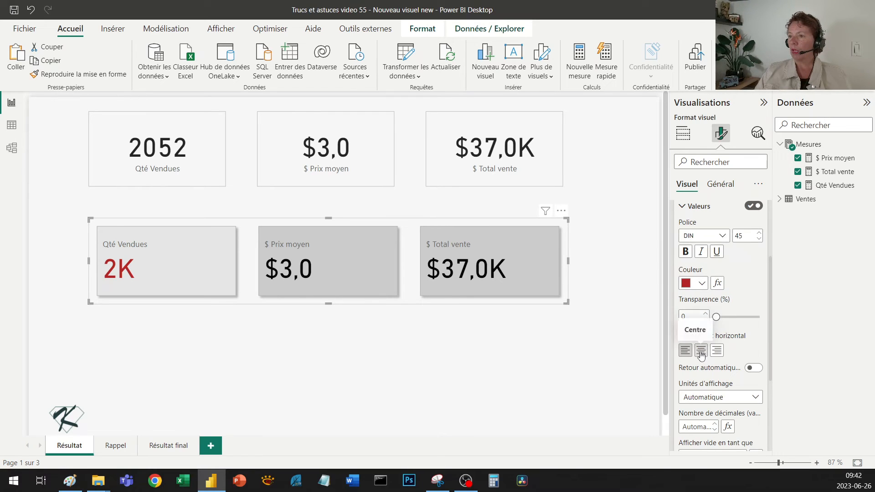
scroll(716, 249, "up", 2)
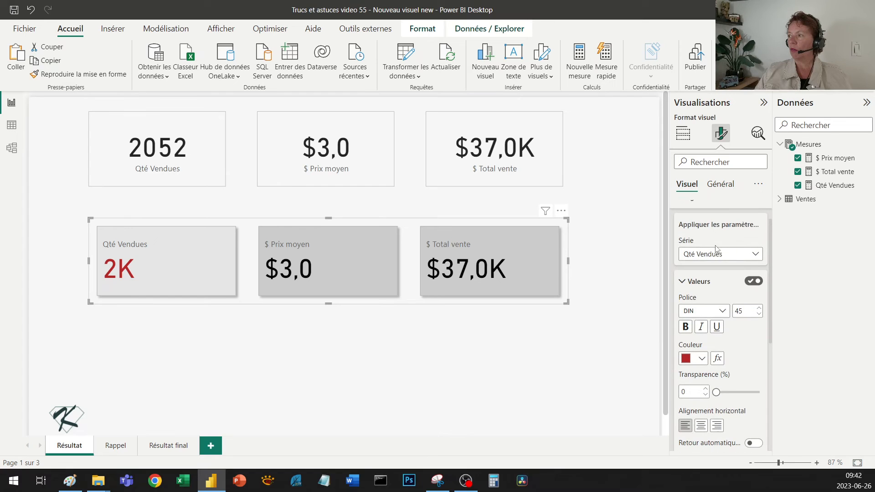
left_click(715, 251)
left_click(711, 269)
scroll(739, 329, "down", 3)
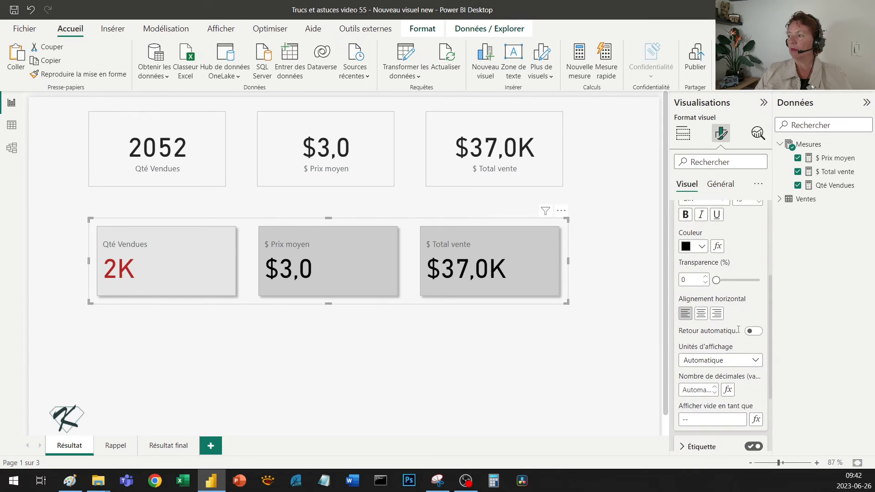
left_click(716, 312)
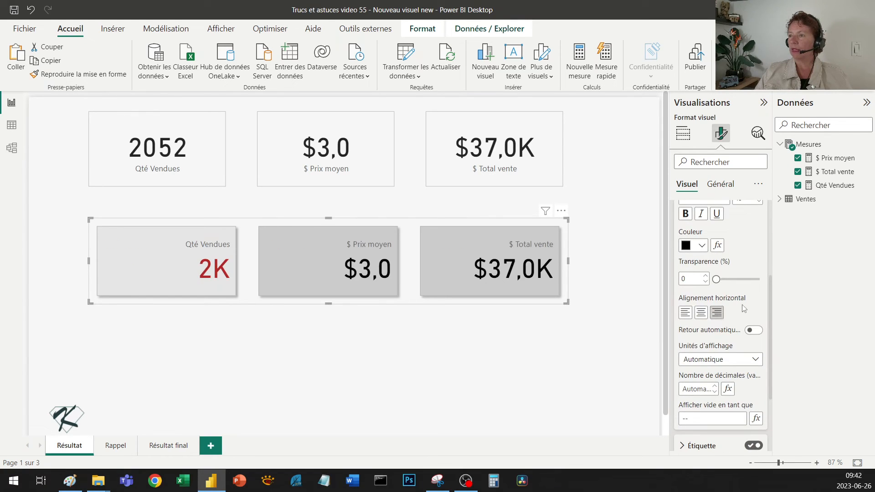
Open the label (Étiquette) options within the legend settings of the card visual
scroll(743, 310, "down", 2)
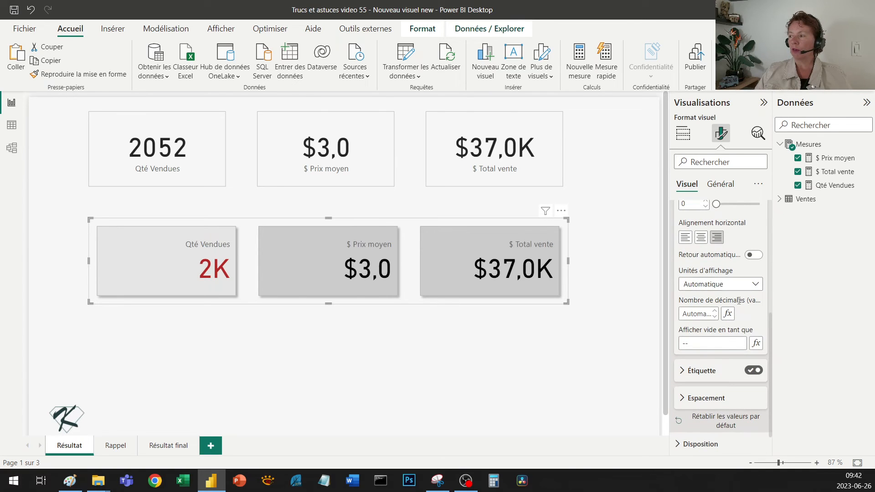
scroll(719, 360, "down", 1)
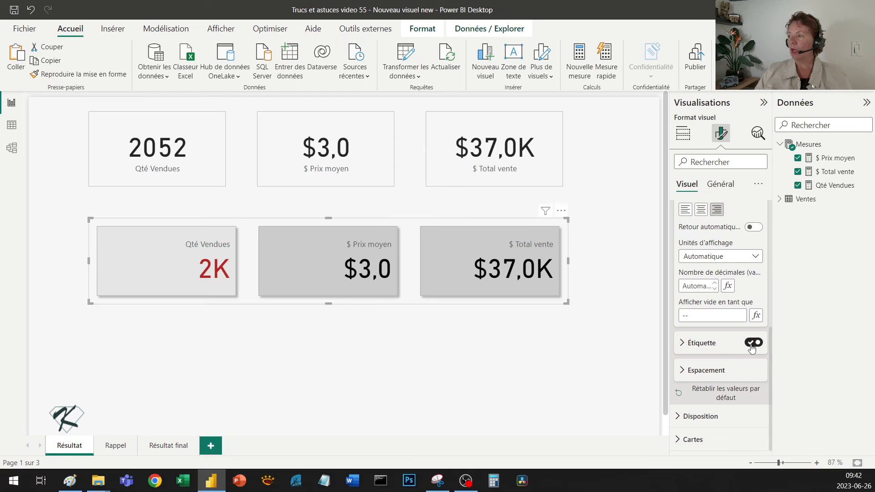
left_click(707, 345)
scroll(707, 345, "down", 2)
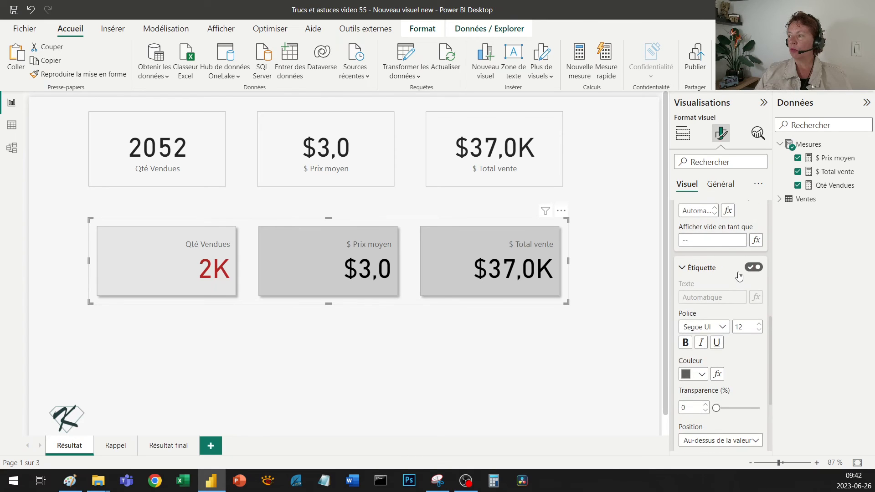
Apply the legend settings to the $ Prix moyen series only and set its label colour to the recent red
scroll(747, 270, "up", 10)
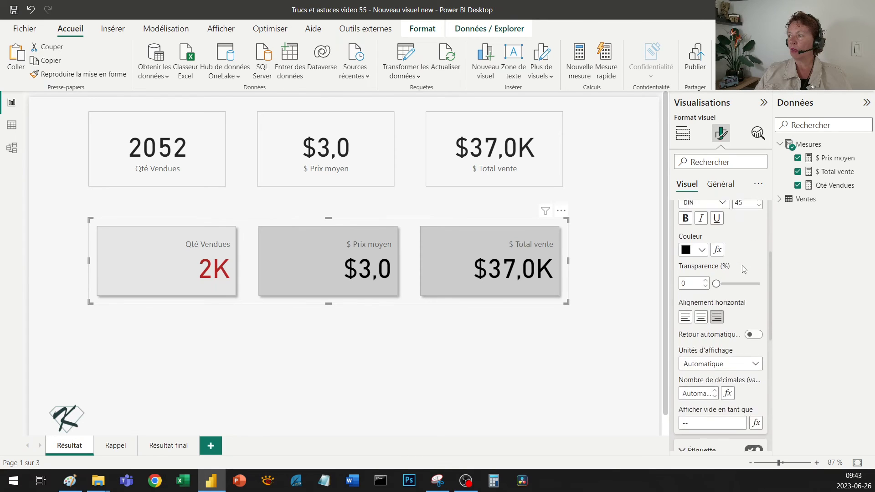
left_click(726, 269)
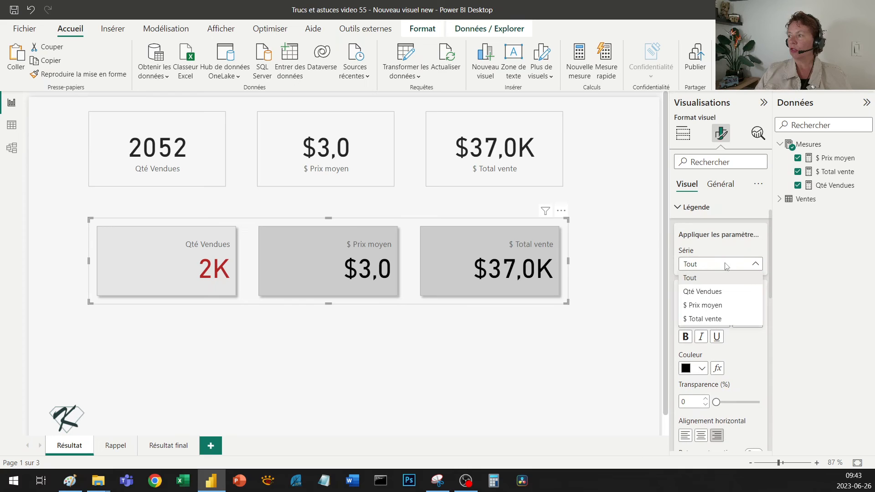
left_click(718, 305)
scroll(729, 308, "down", 5)
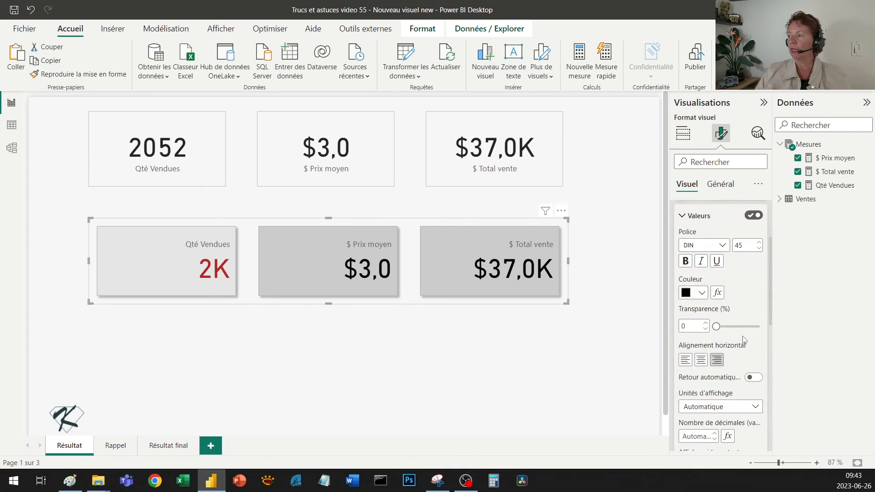
scroll(720, 349, "down", 2)
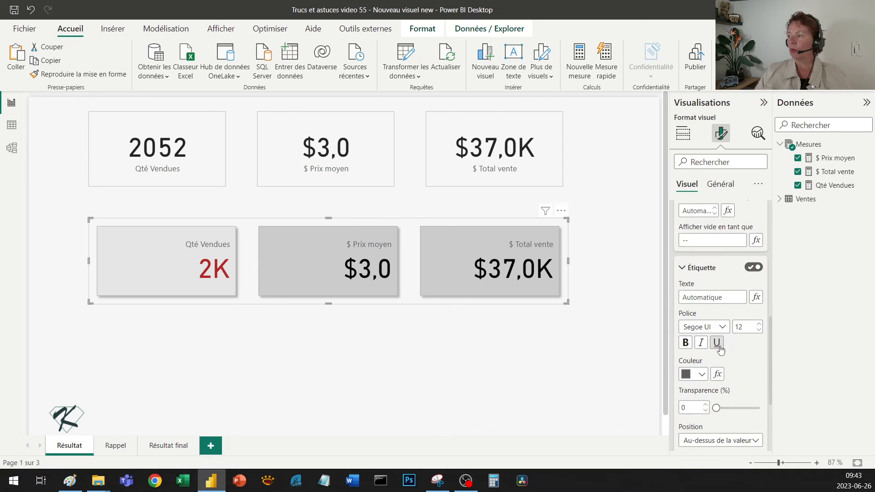
left_click(705, 375)
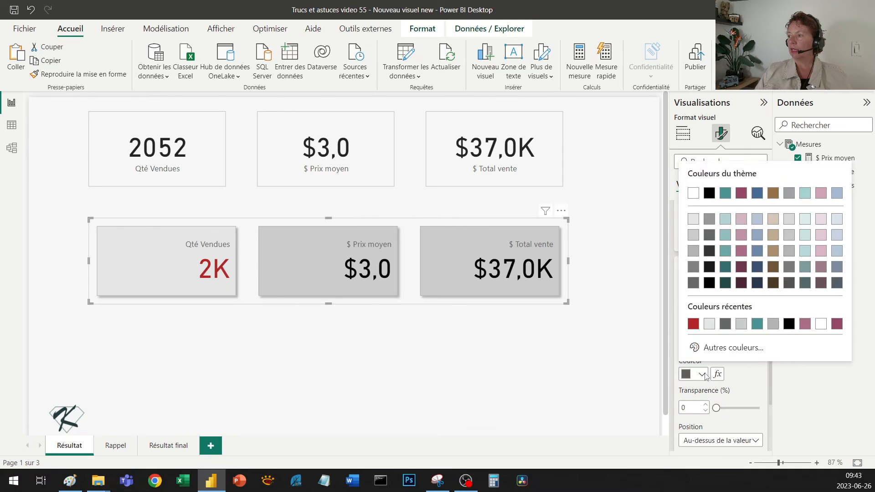
left_click(697, 327)
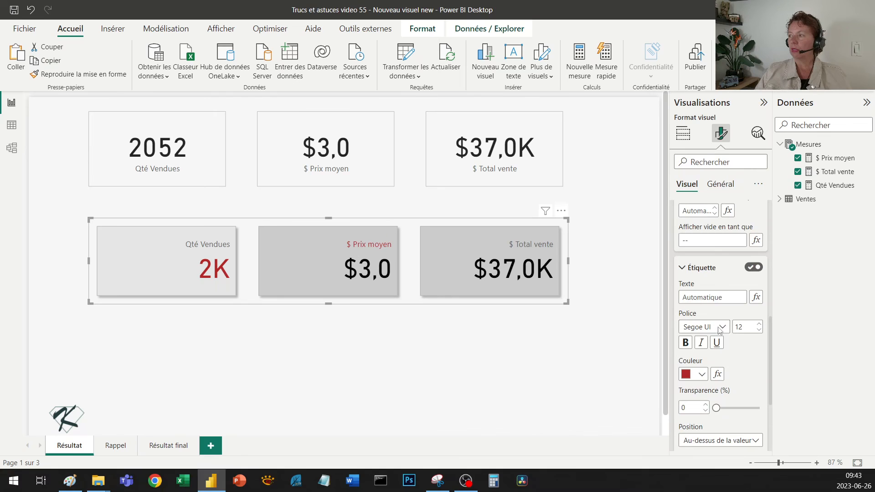
Make the $ Prix moyen label bold and set its font size to 18
left_click(685, 343)
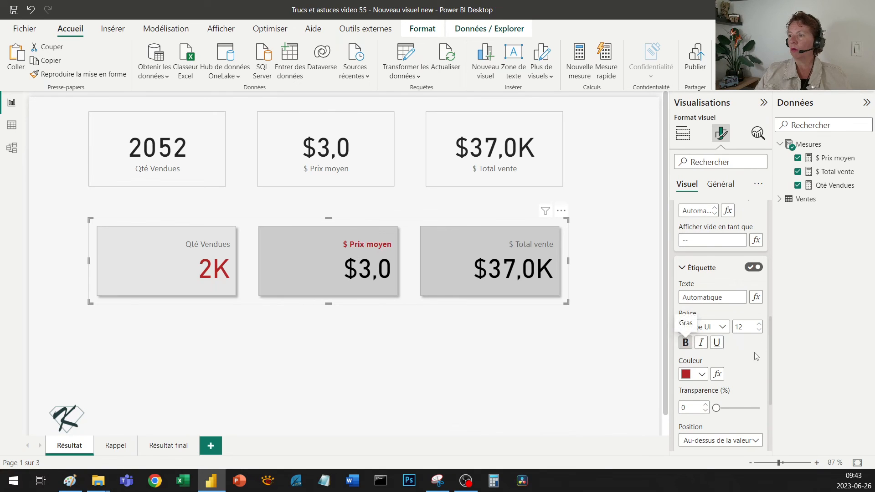
double_click(759, 325)
double_click(760, 324)
double_click(759, 324)
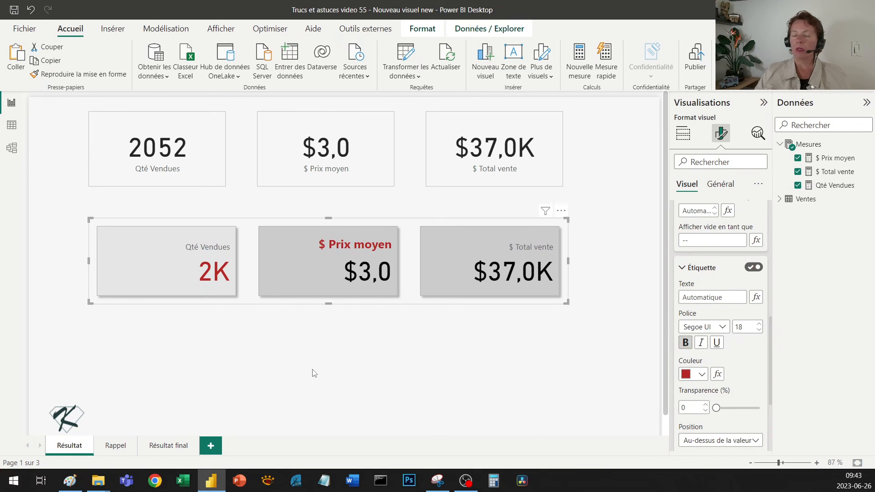